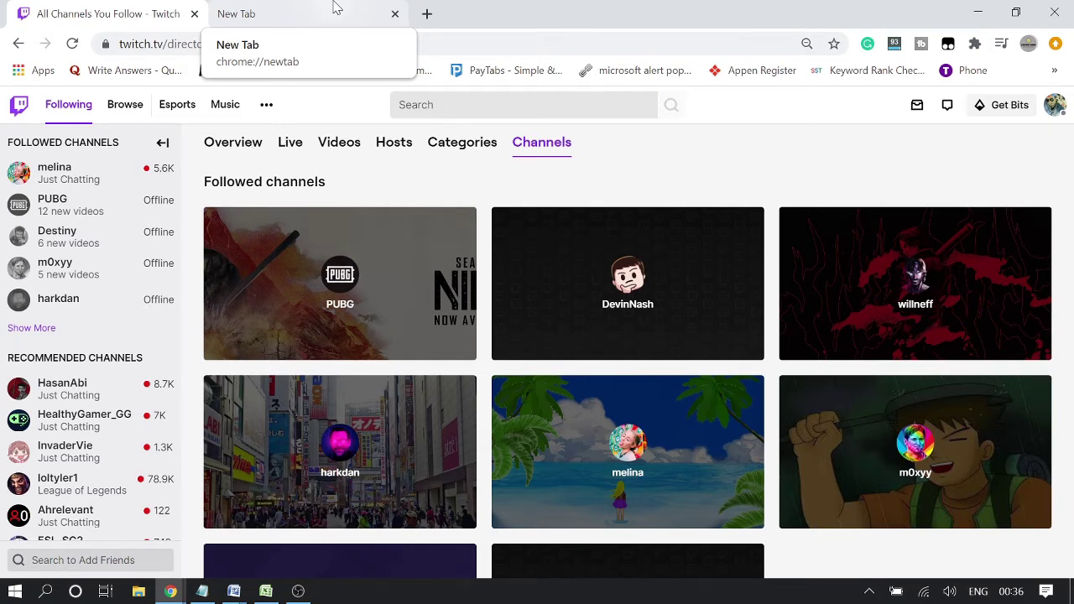
- Load t3v.fi/followed in a new Chrome tab to list the six followed Twitch users
click(336, 6)
text(https://t.3v.fi/followed/#)
key(Return)
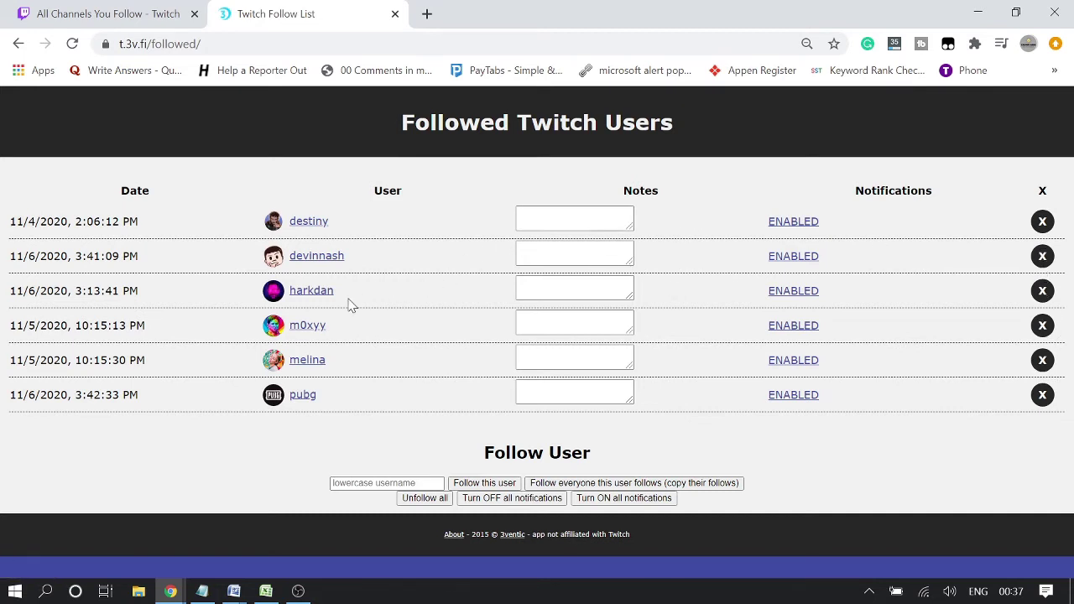
- Disable notifications for devinnash, harkdan, m0xyy and melina, leaving only destiny and pubg enabled
click(790, 257)
click(793, 293)
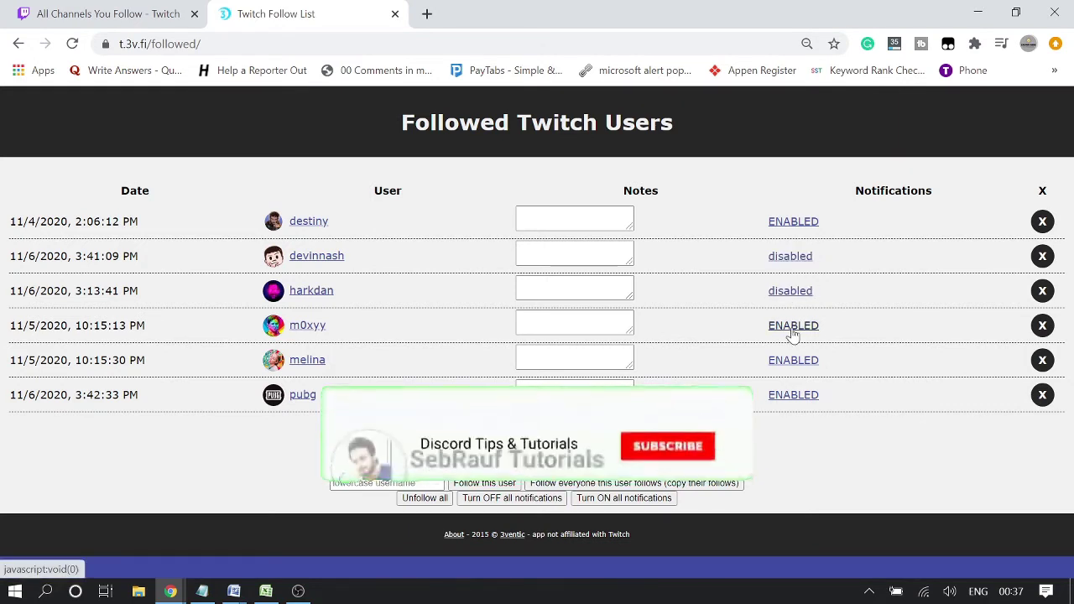
click(792, 329)
click(792, 363)
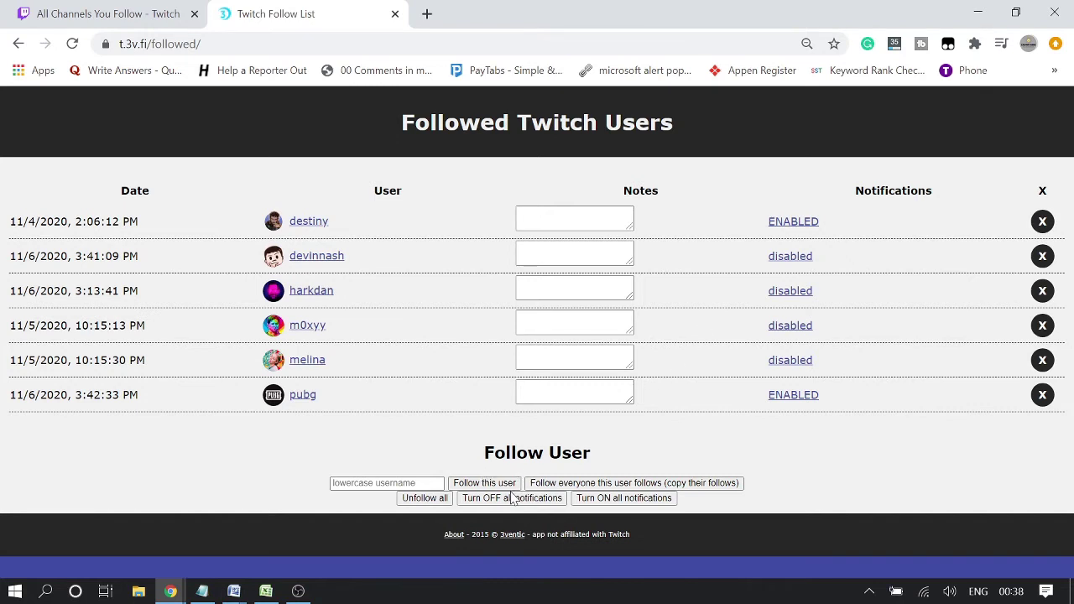
- Adjust the follow list page zoom back to about 100% and scroll down the list
key(ctrl+minus)
key(ctrl+minus)
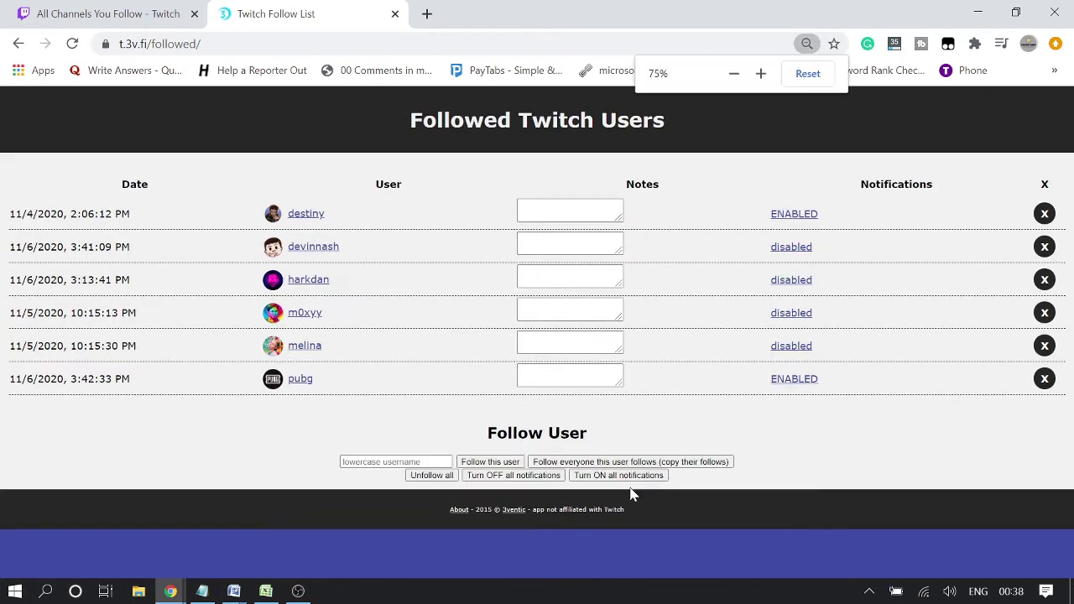
key(ctrl+plus)
key(ctrl+plus)
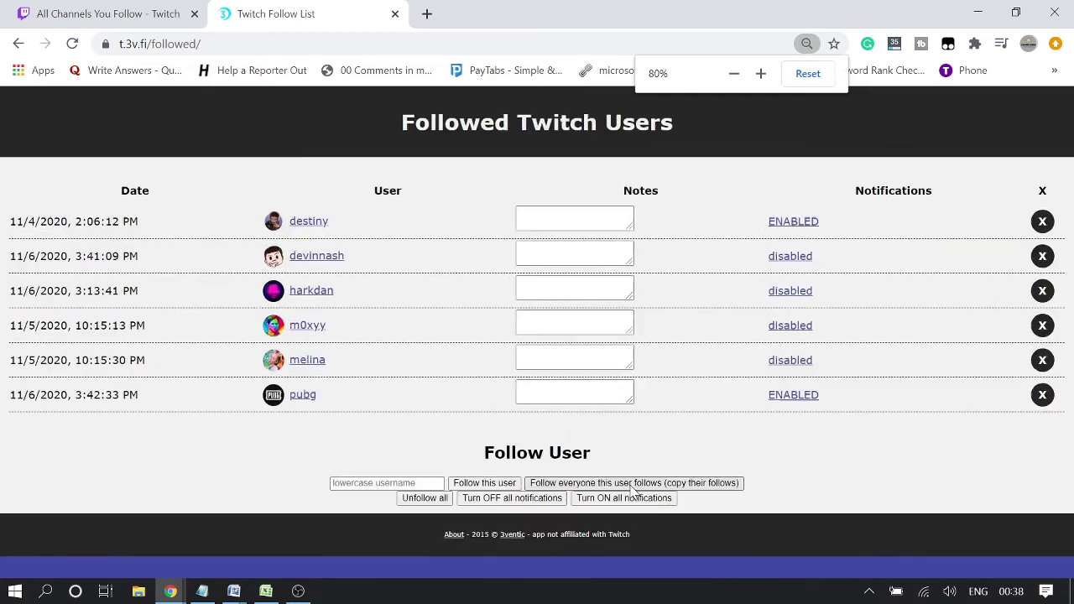
key(ctrl+plus)
key(ctrl+plus)
key(ctrl+minus)
scroll(634, 492, down, 1)
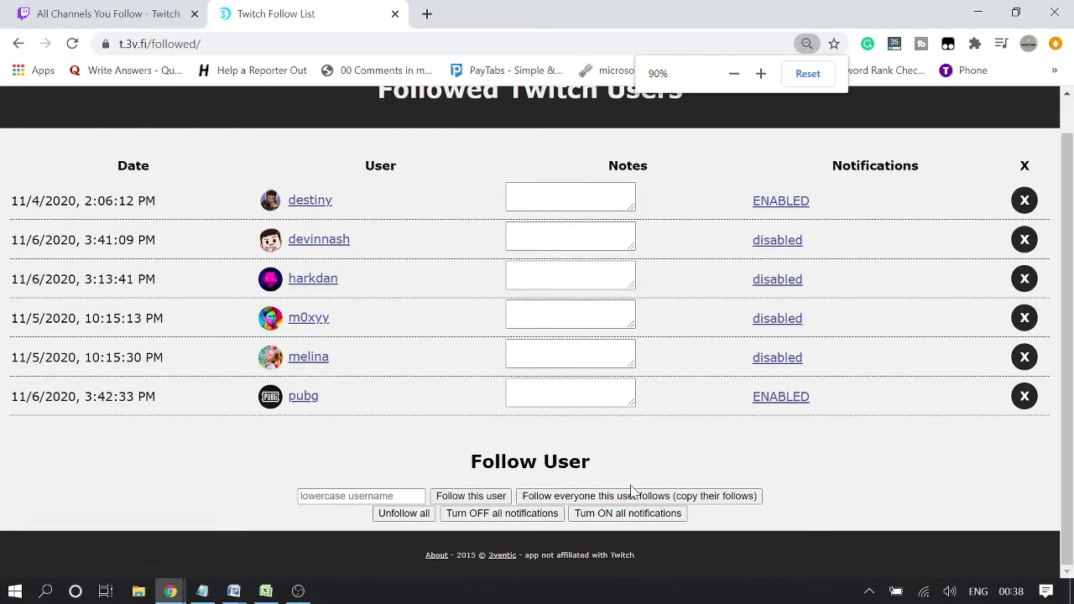
key(ctrl+minus)
key(ctrl+plus)
key(ctrl+plus)
key(ctrl+minus)
scroll(634, 492, down, 1)
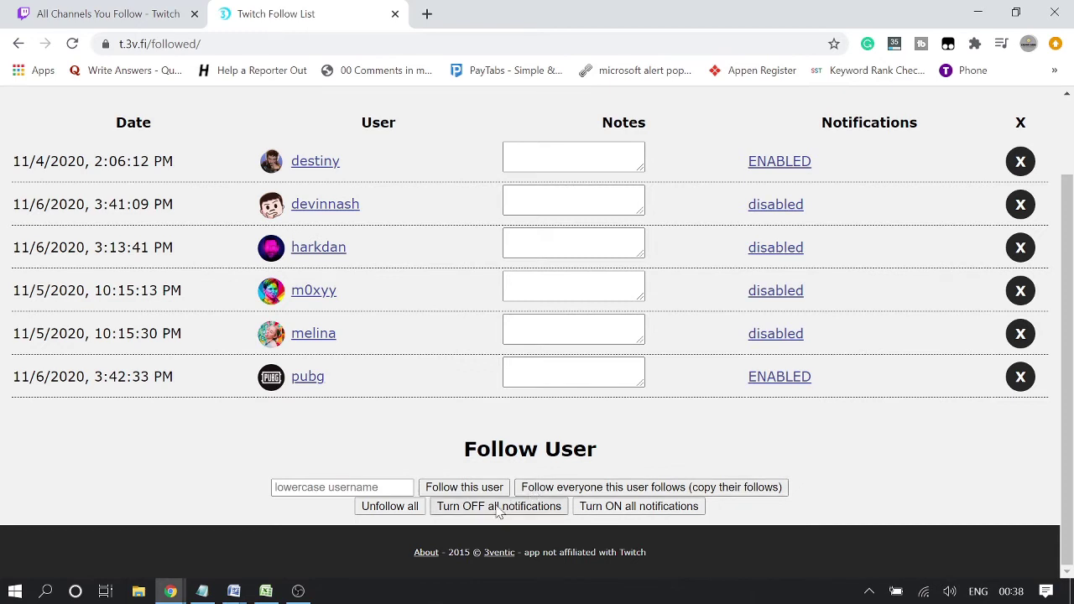
- Turn notifications off for all six followed users, then back on for all of them
click(457, 516)
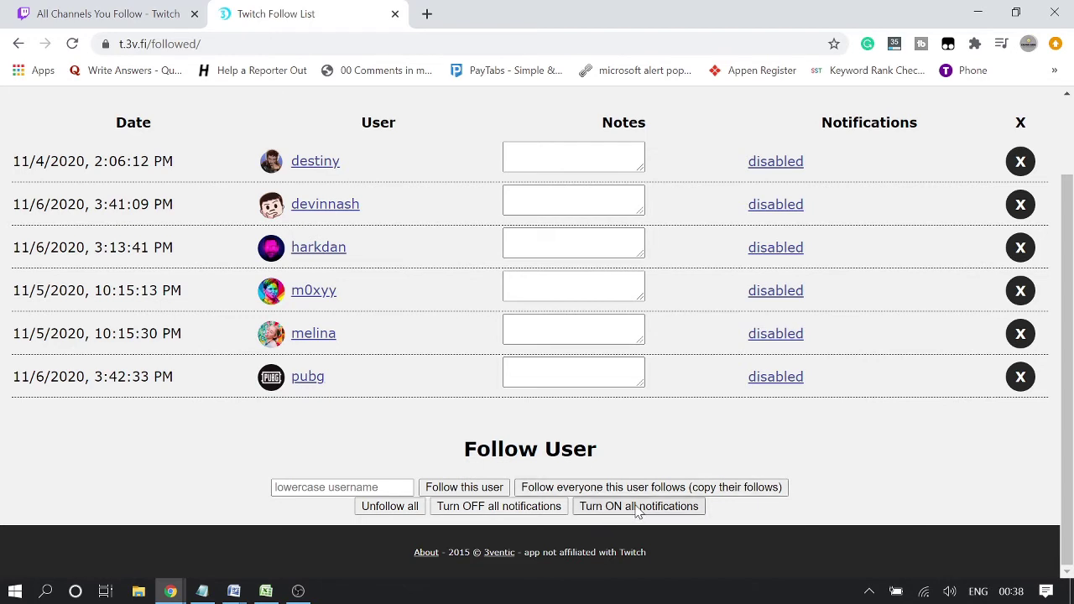
drag(731, 511, 582, 508)
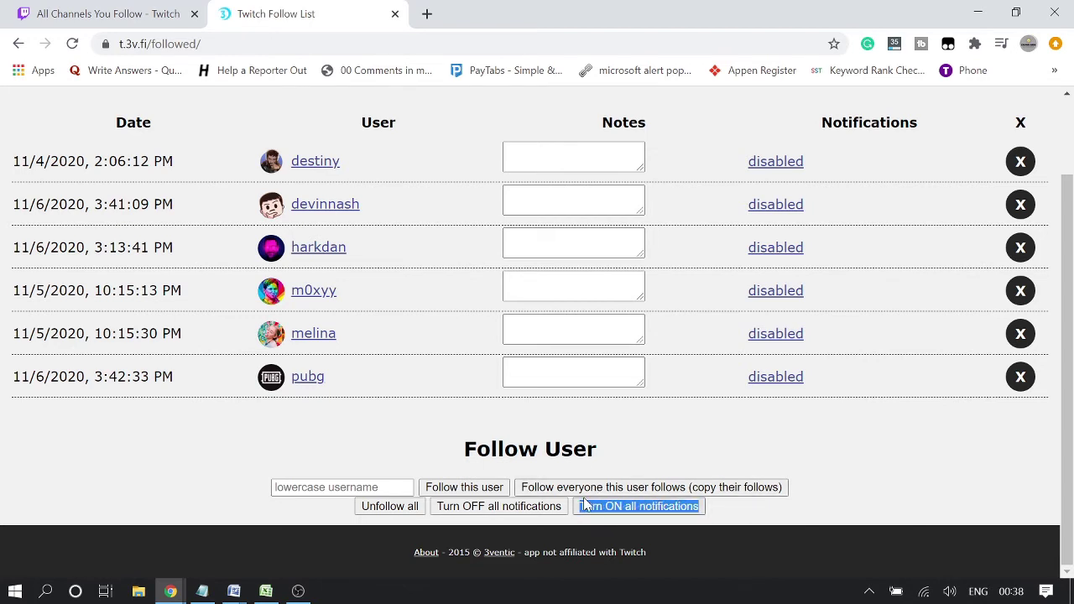
click(626, 508)
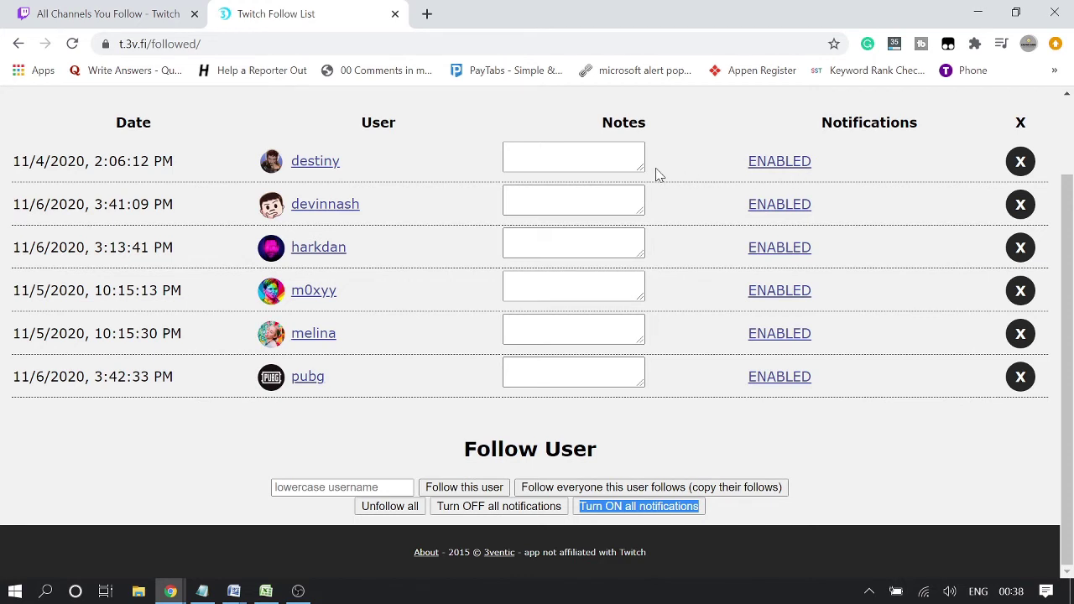
click(626, 199)
click(851, 186)
key(ctrl+plus)
key(ctrl+plus)
key(ctrl+plus)
key(ctrl+plus)
key(ctrl+plus)
key(ctrl+plus)
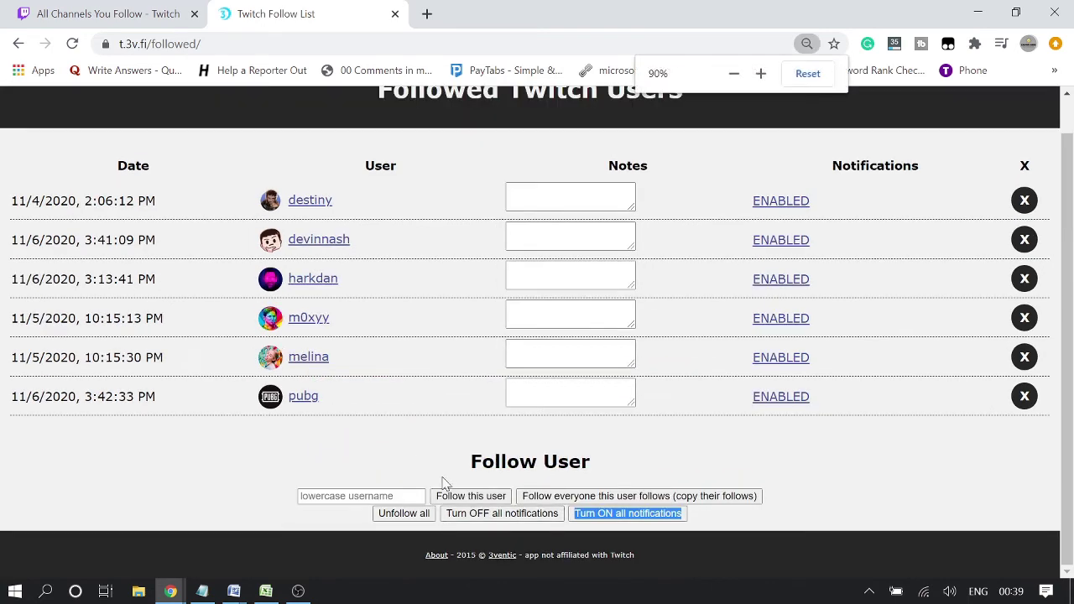
scroll(440, 491, down, 10)
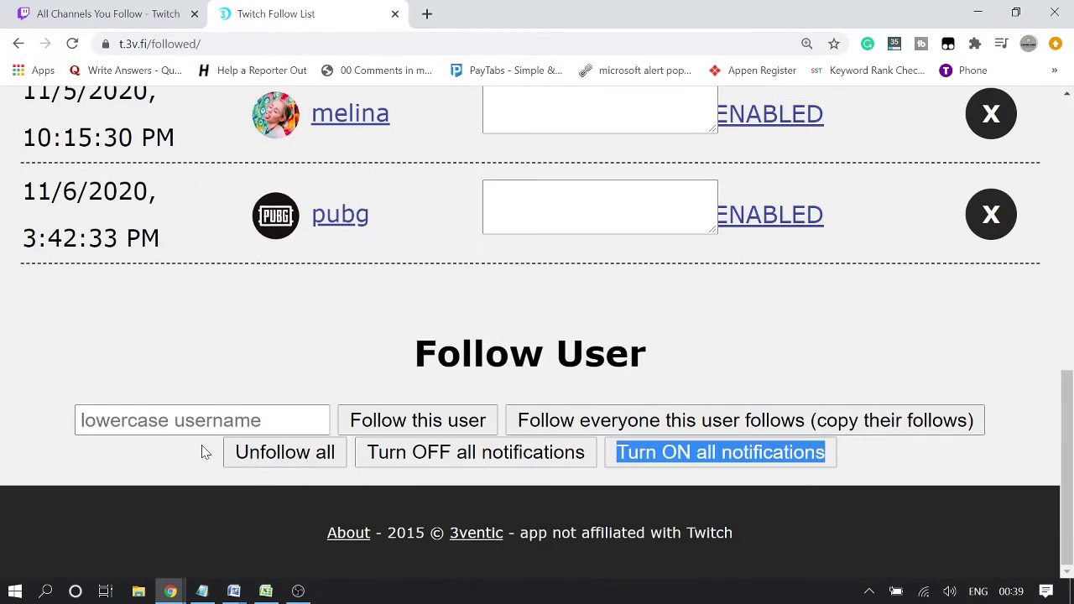
drag(210, 450, 329, 457)
drag(237, 454, 342, 456)
click(166, 460)
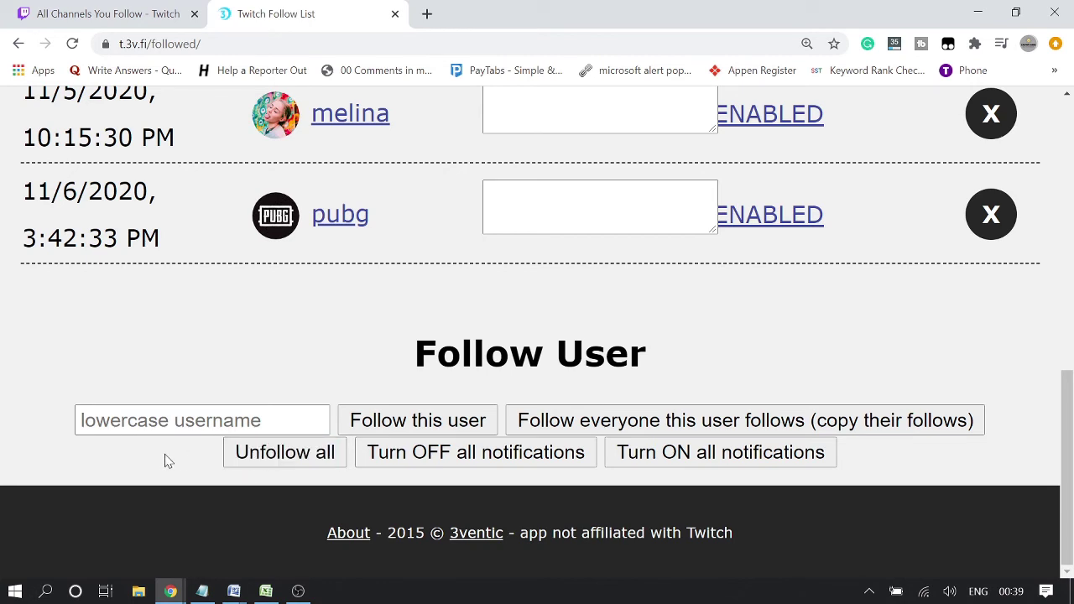
key(ctrl+minus)
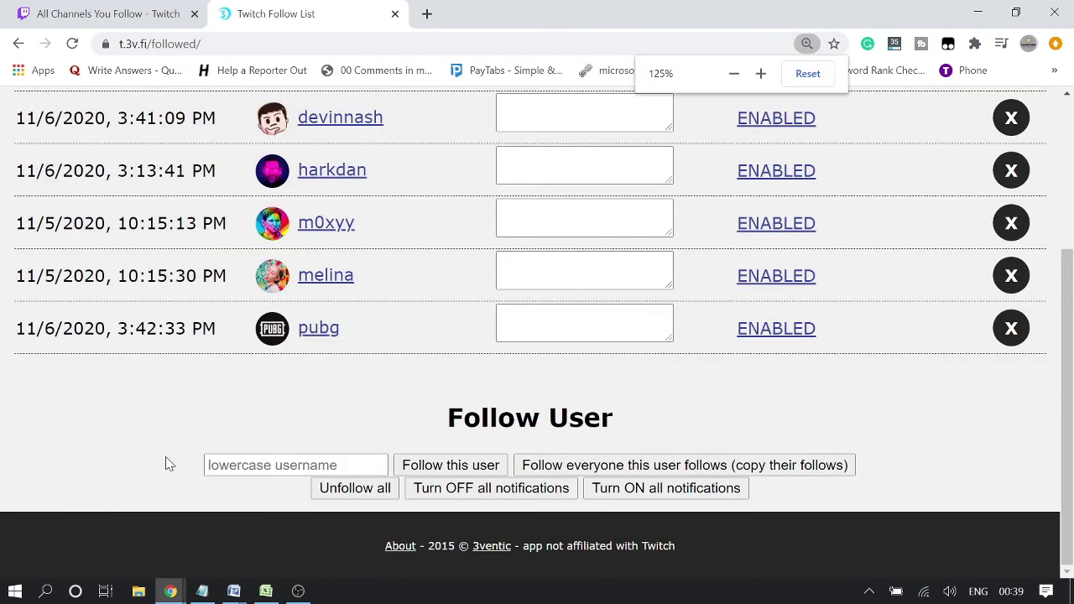
key(ctrl+minus)
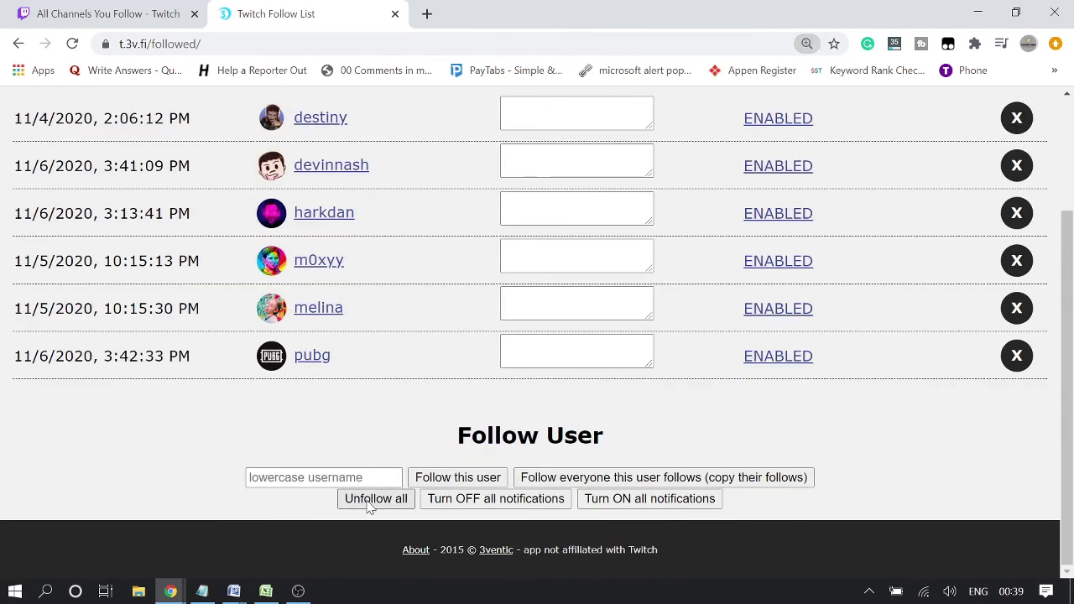
- Unfollow all listed users to empty the follow list, then return to the Twitch channels tab
click(370, 500)
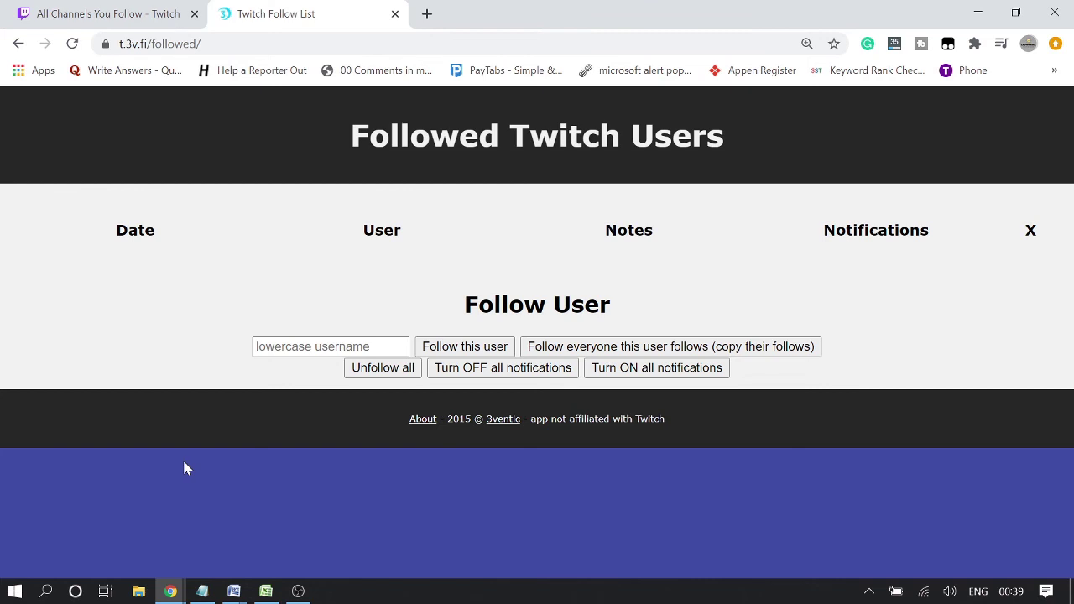
click(115, 10)
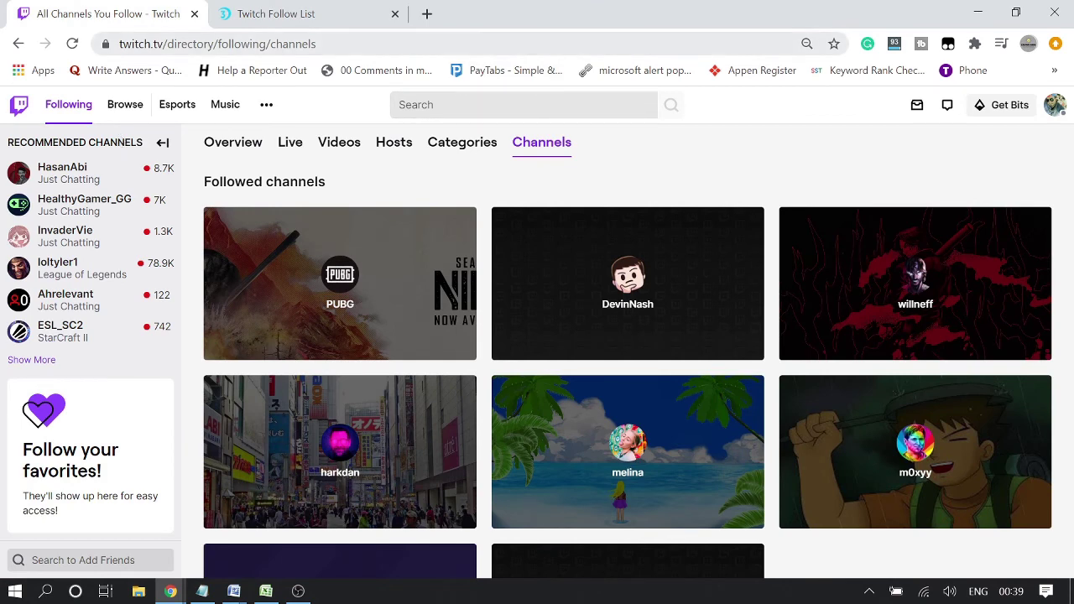
- Reload twitch.tv/directory/following/channels to check the unfollows took effect
click(336, 43)
key(Return)
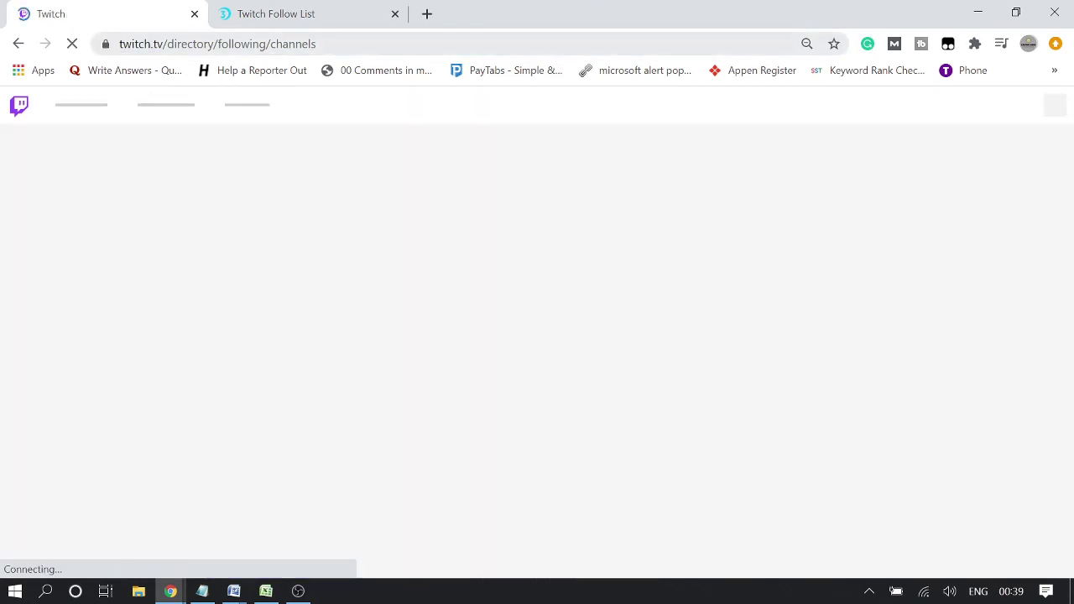